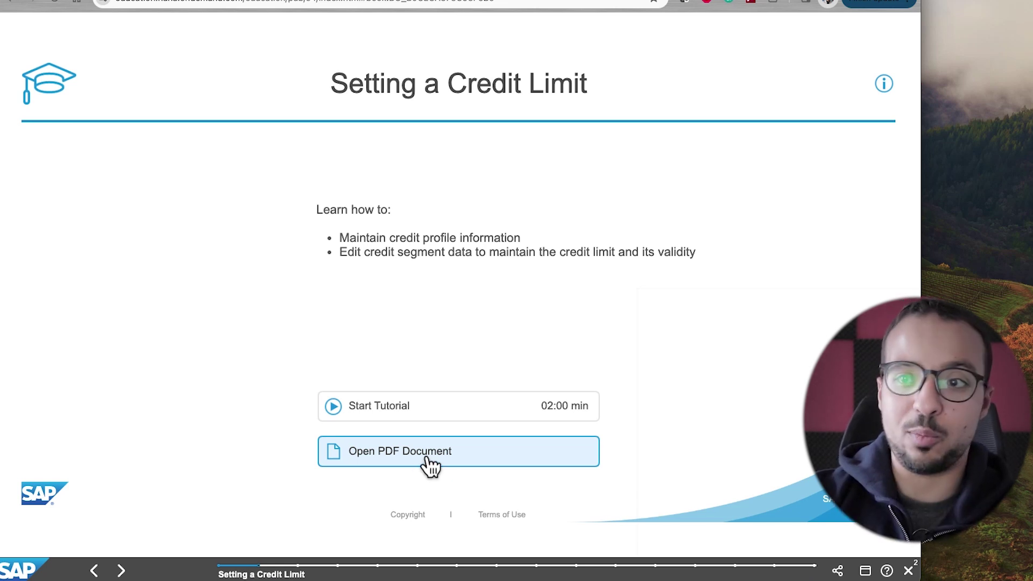
Step: Open the Setting a Credit Limit PDF and read its first steps: Manage Credit Accounts, then Business Partner
click(392, 462)
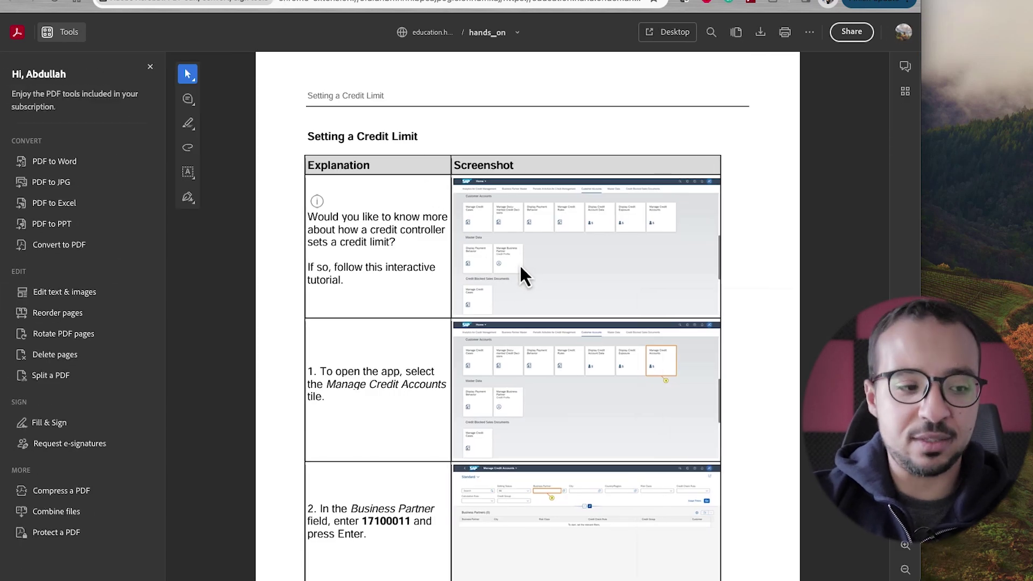
scroll(518, 262, up, 5)
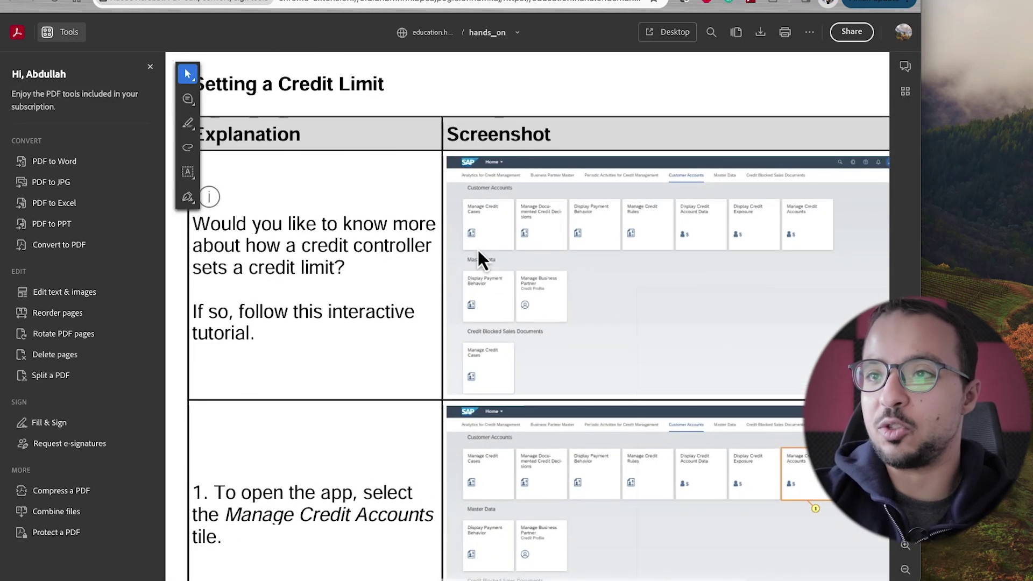
scroll(569, 298, down, 3)
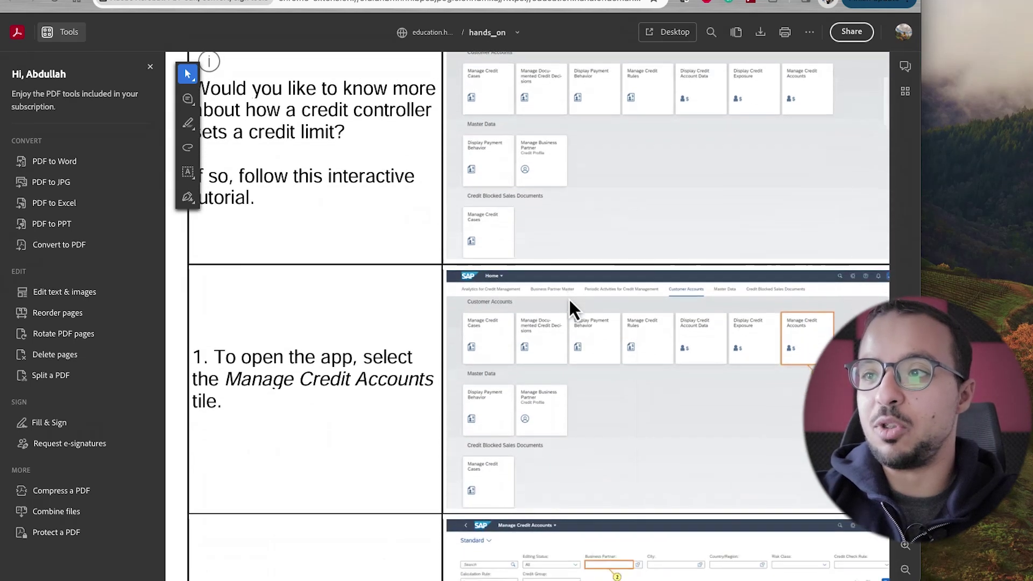
scroll(569, 298, down, 2)
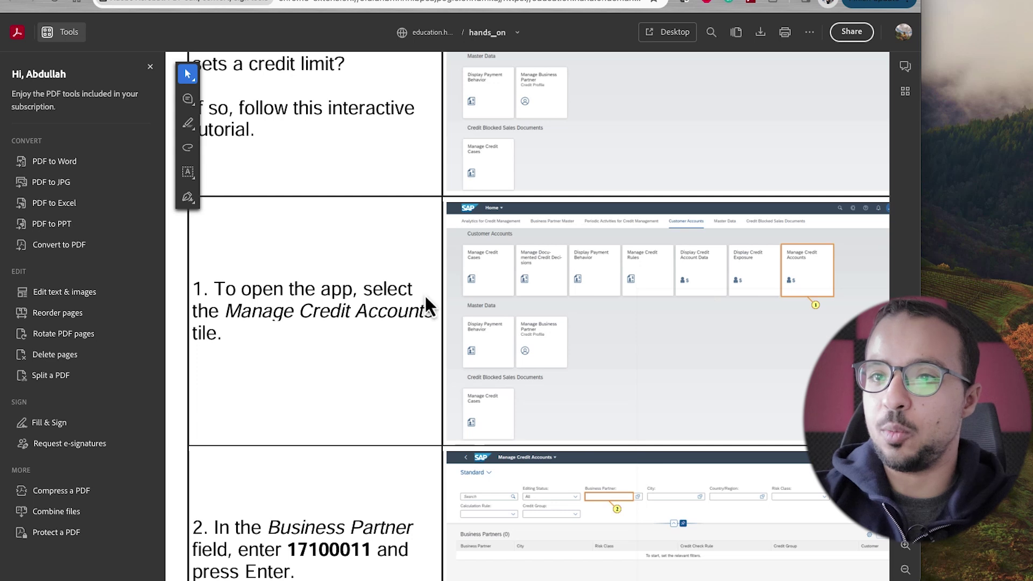
scroll(364, 370, down, 4)
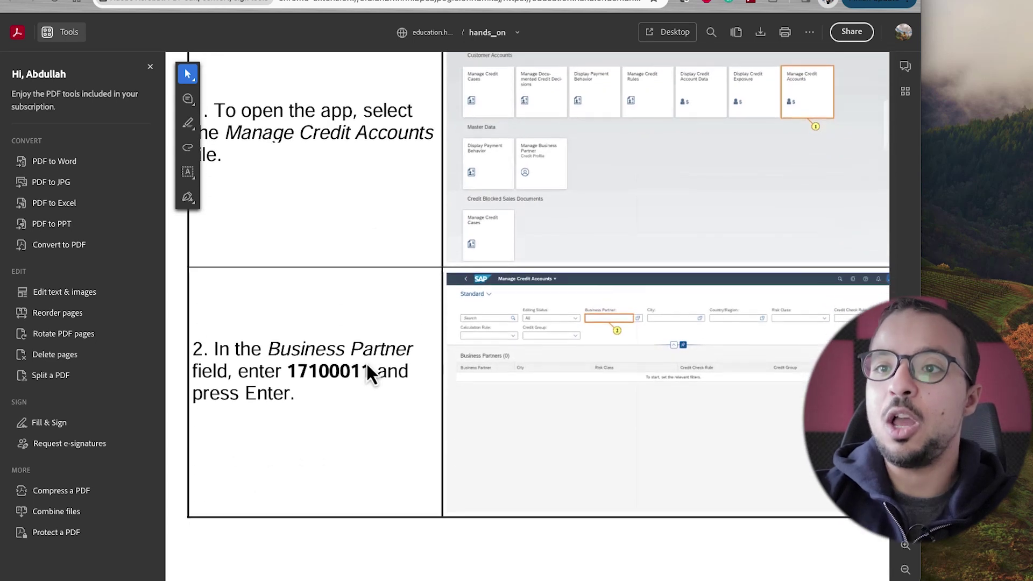
scroll(366, 366, up, 5)
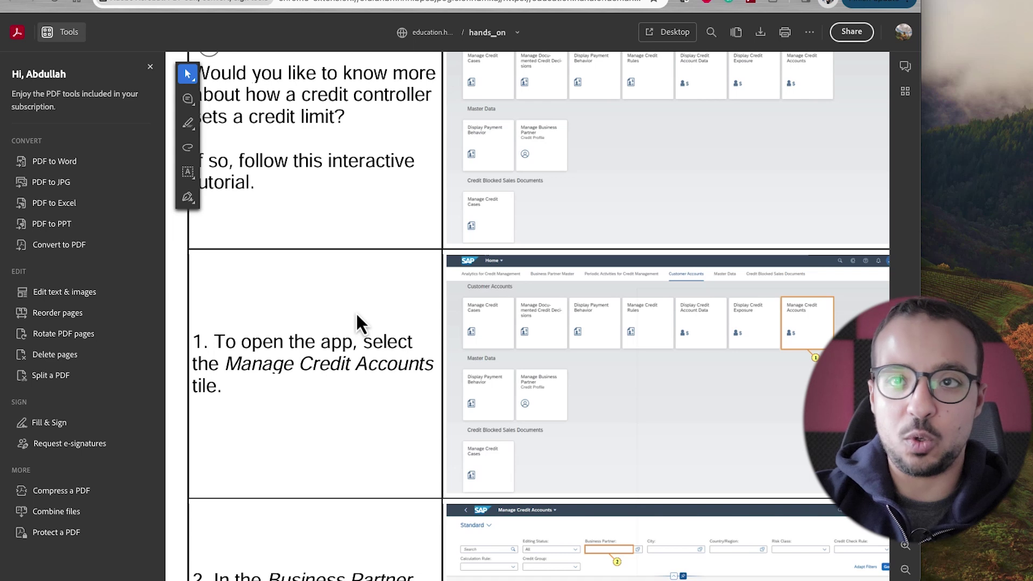
scroll(279, 316, up, 4)
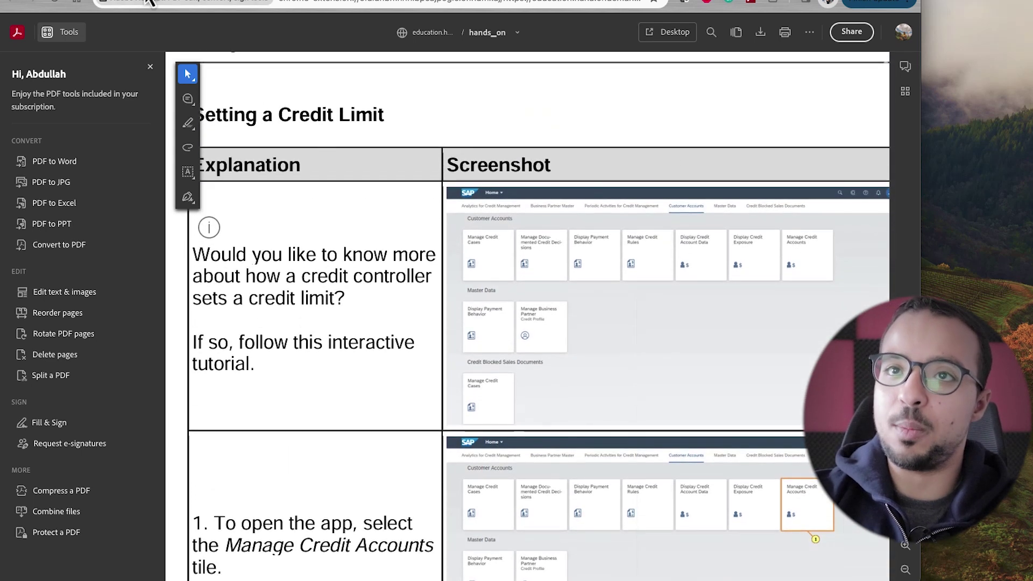
Step: Return to the tutorial start page and launch the interactive Setting a Credit Limit tutorial
click(150, 1)
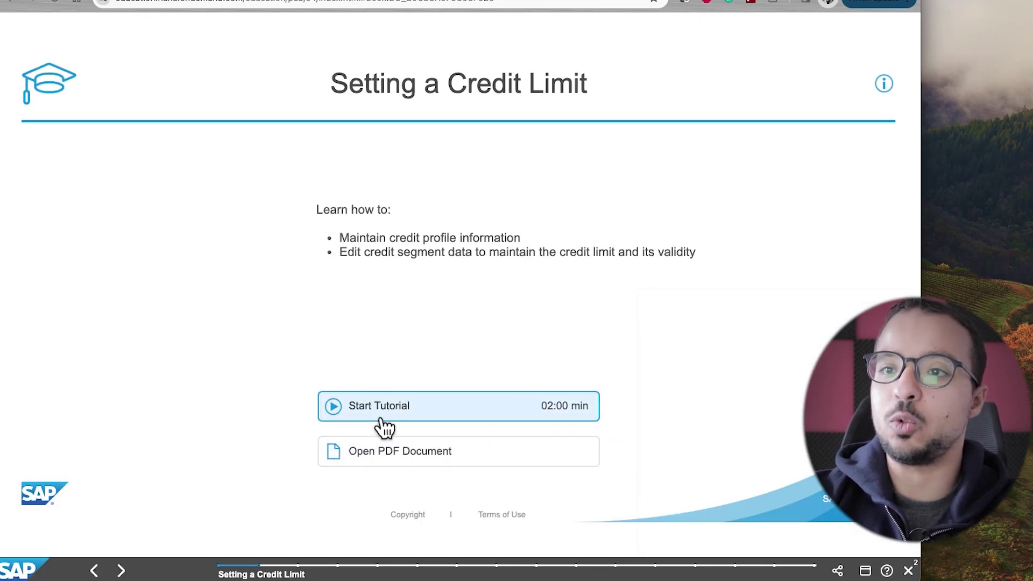
click(362, 417)
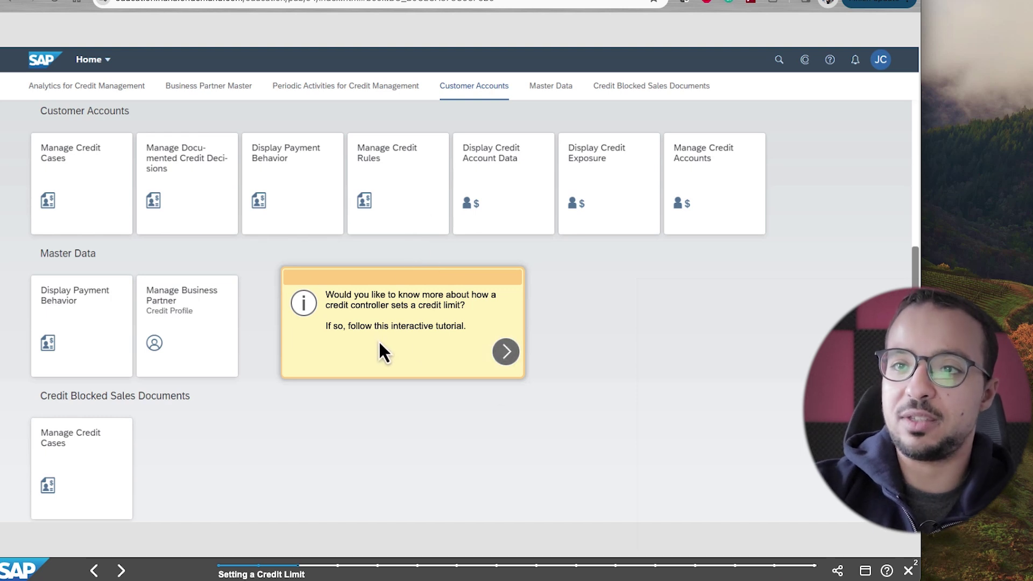
Step: Pass the intro, open Manage Credit Accounts, and enter the requested business partner number in the filter
click(506, 352)
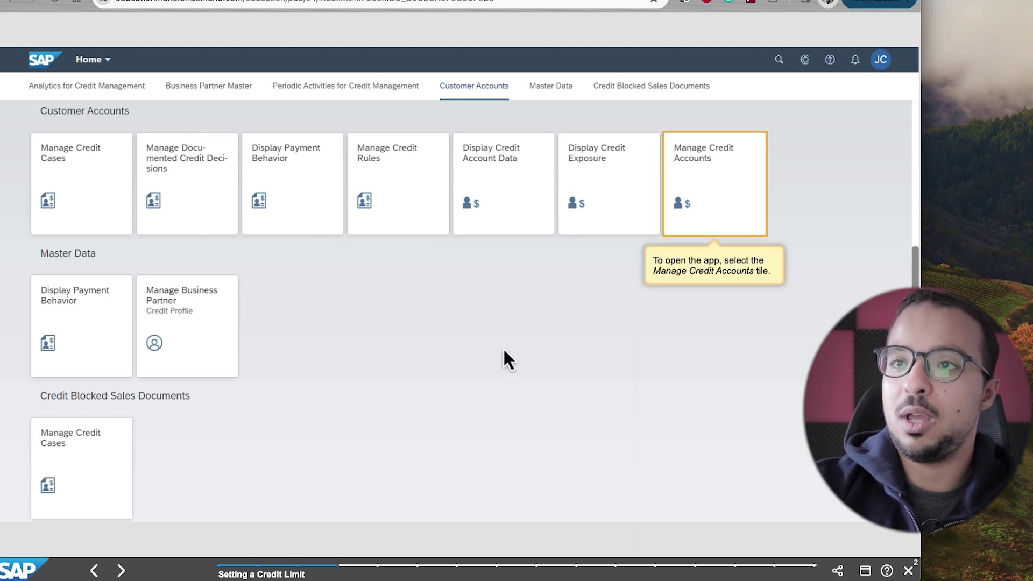
click(702, 183)
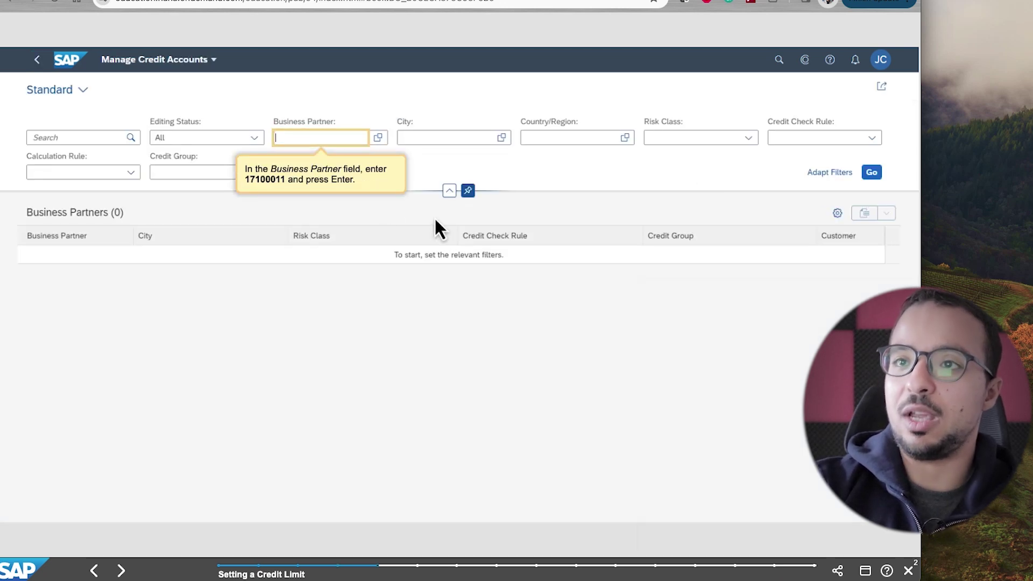
click(323, 139)
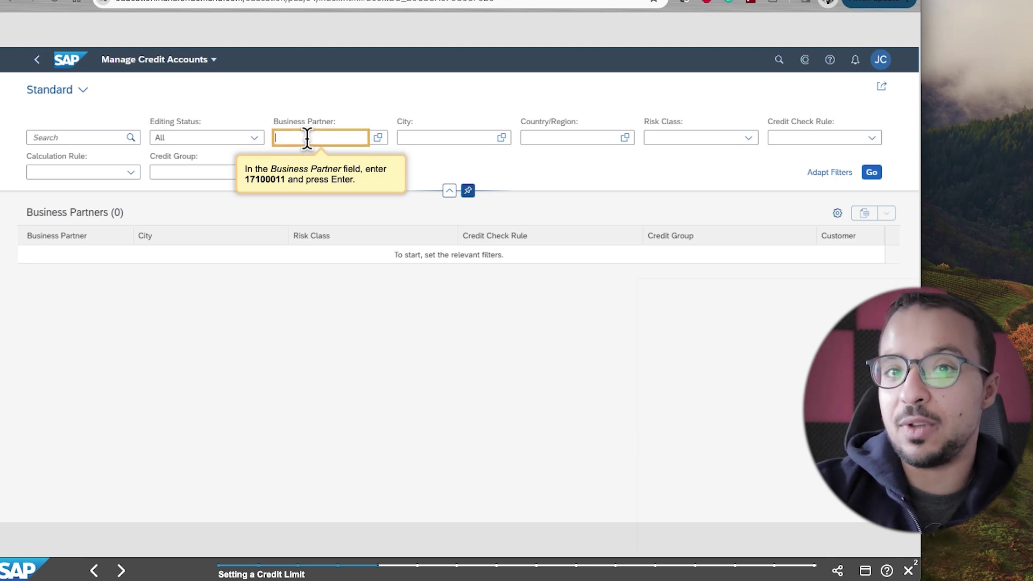
click(353, 141)
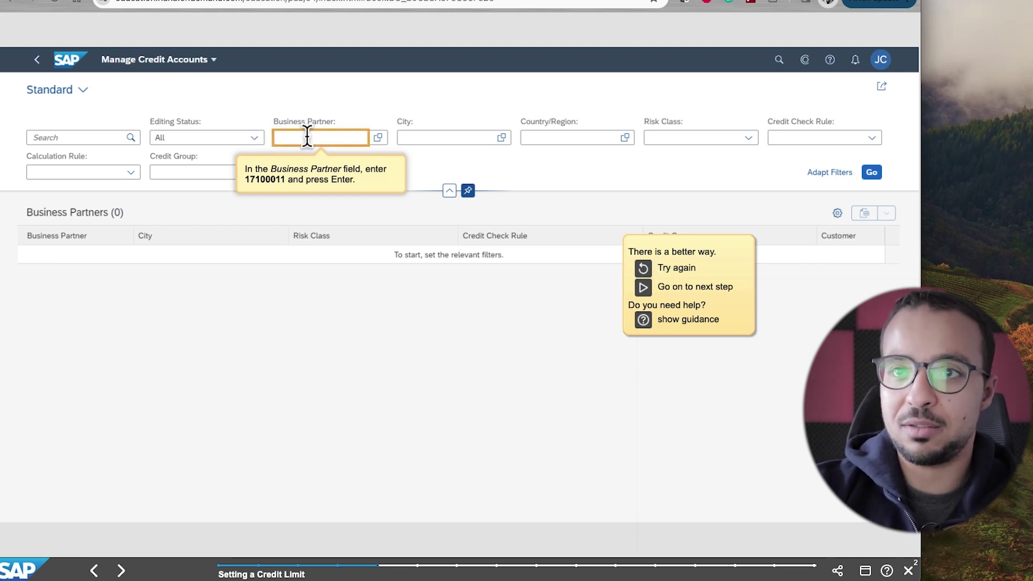
text(171)
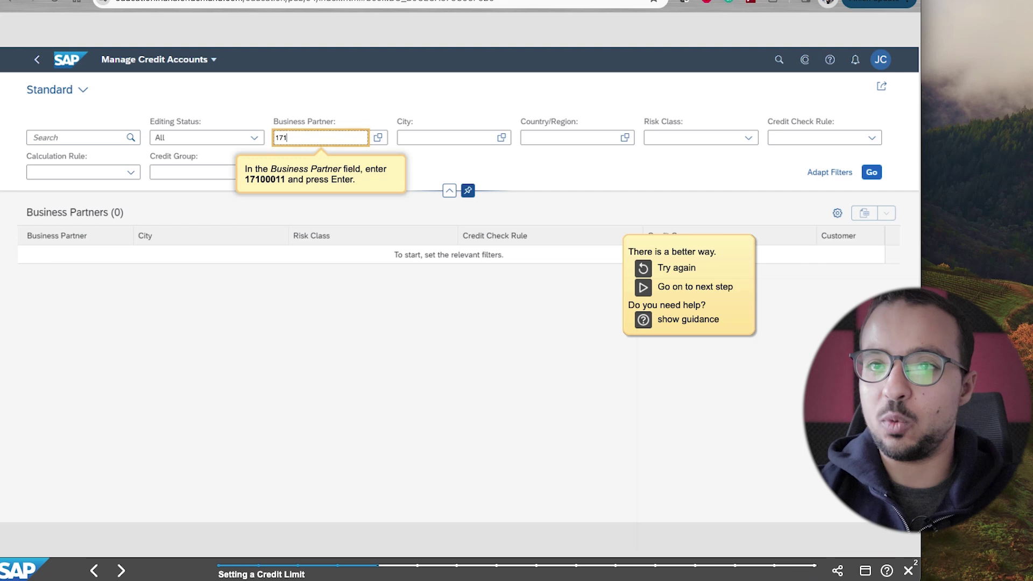
text(00011)
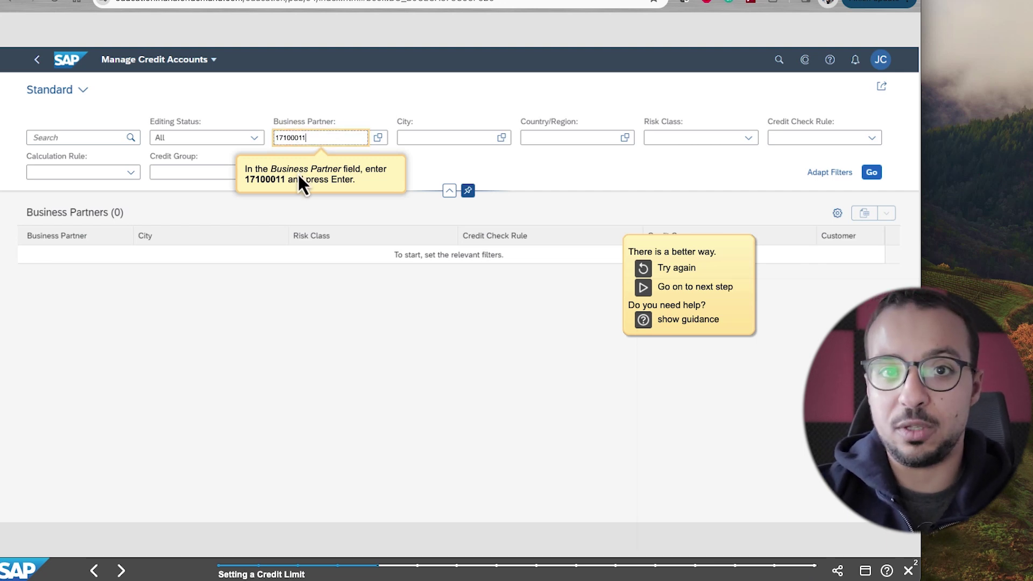
key(BackSpace)
text(2)
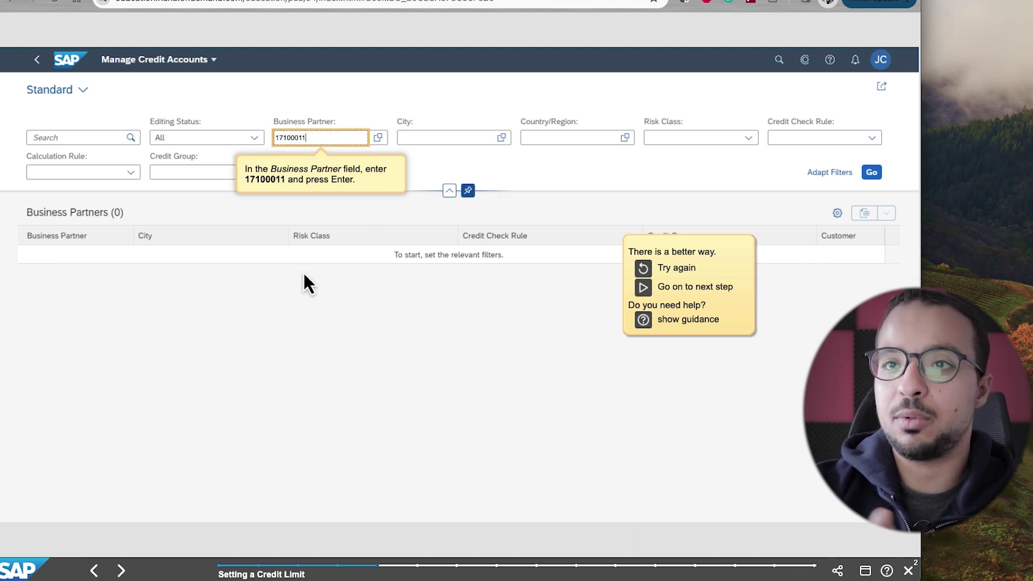
Step: Confirm the Business Partner filter and run the search, returning only the SAP SE account
click(121, 571)
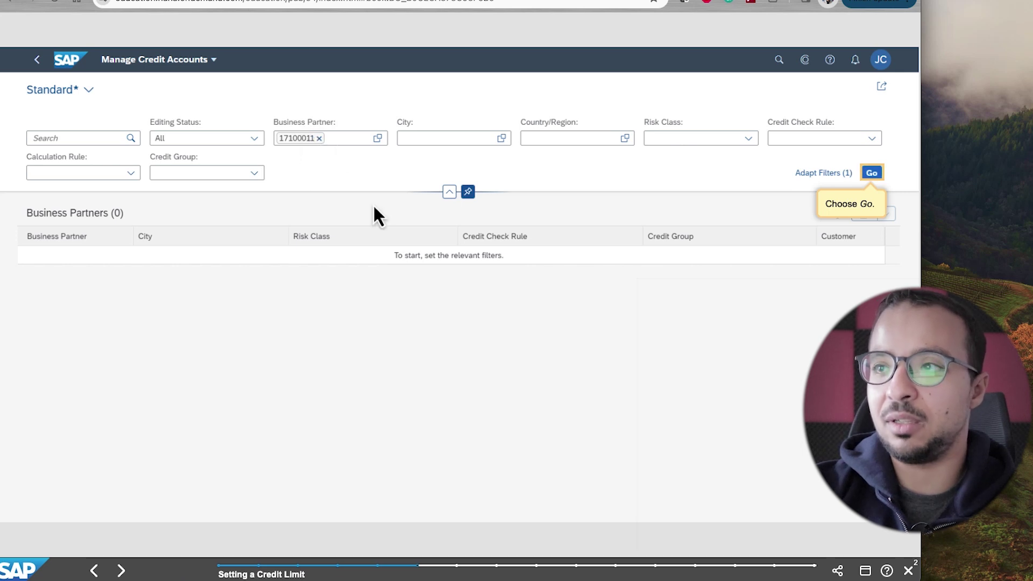
click(121, 571)
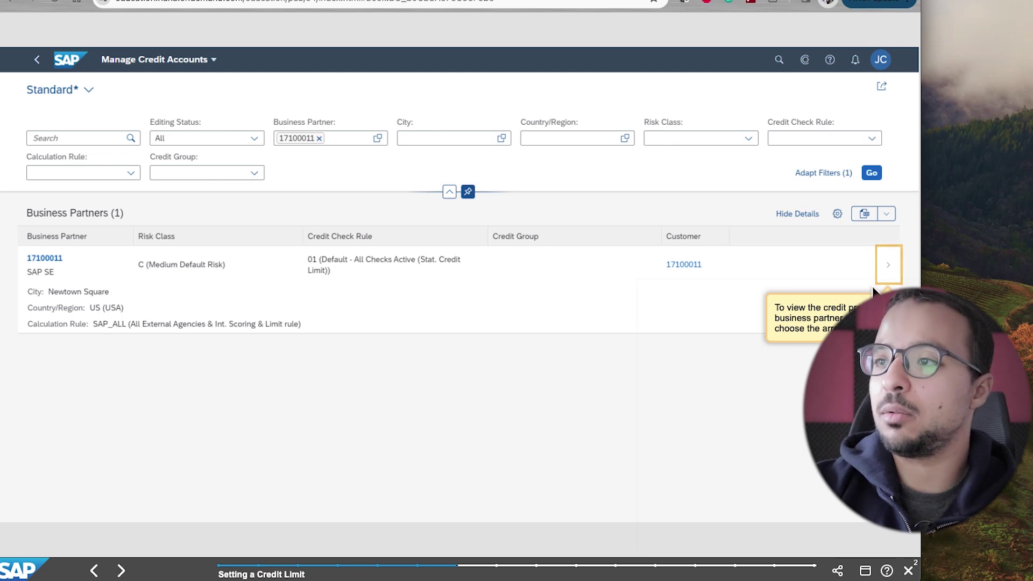
Step: Open SAP SE's credit profile and give segment 1000 a 5,00 USD limit valid to 12/31/2021
click(888, 265)
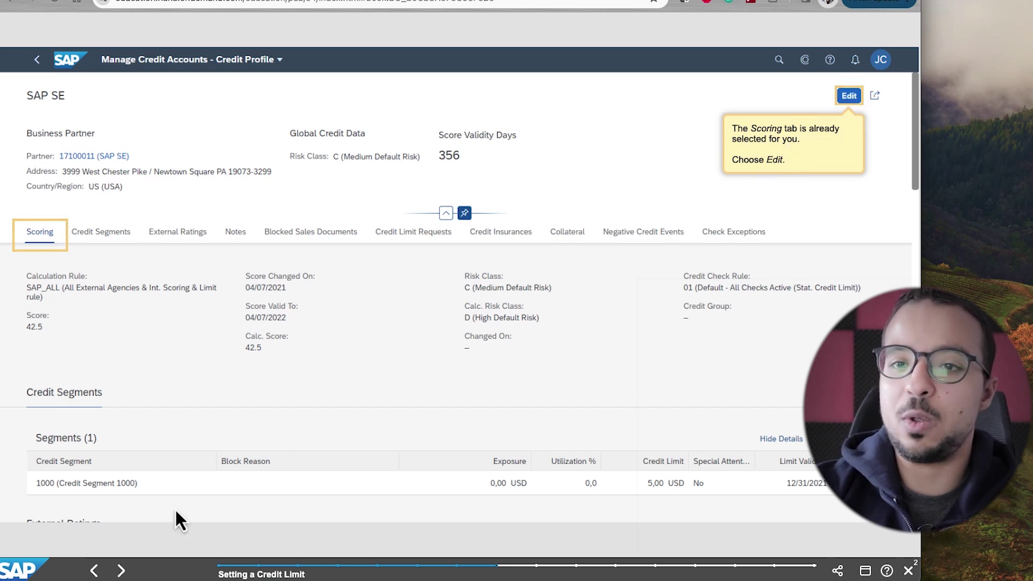
click(121, 570)
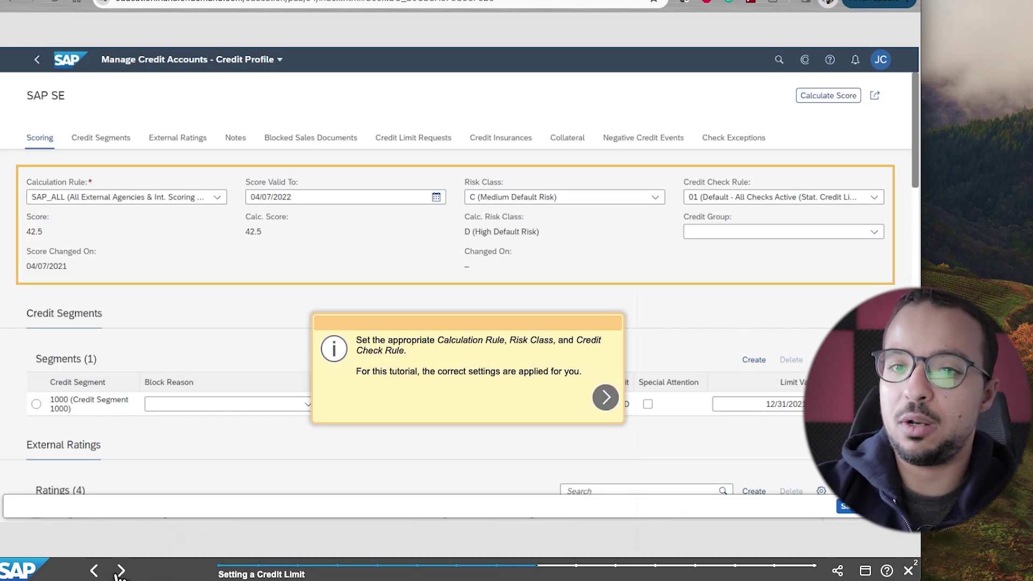
click(121, 570)
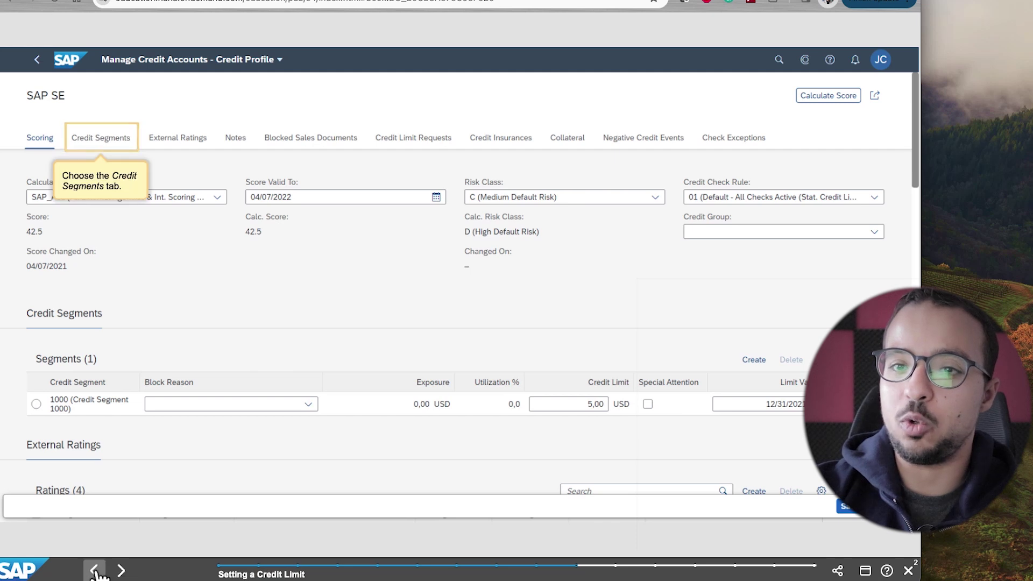
click(94, 570)
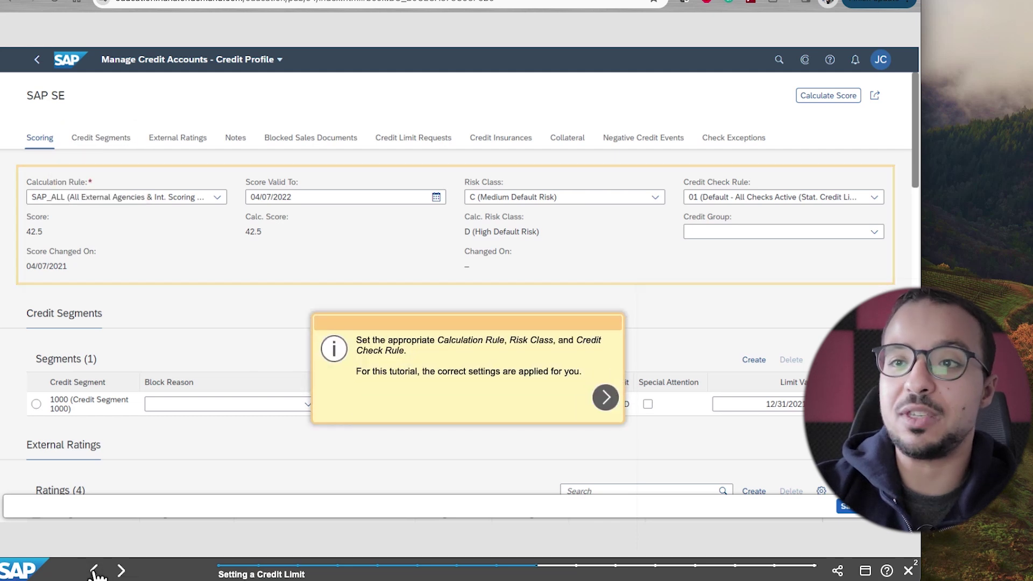
click(121, 571)
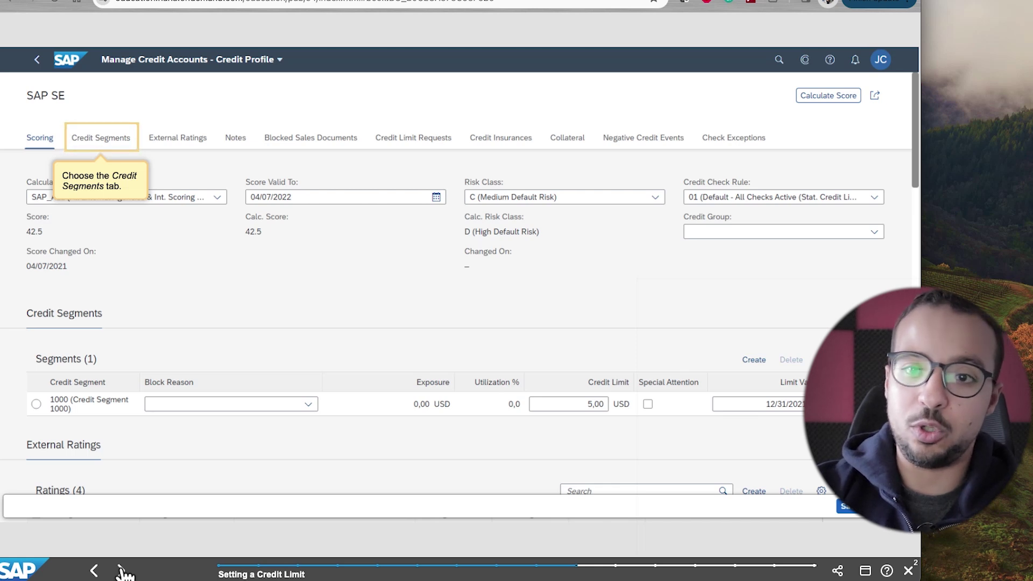
click(121, 570)
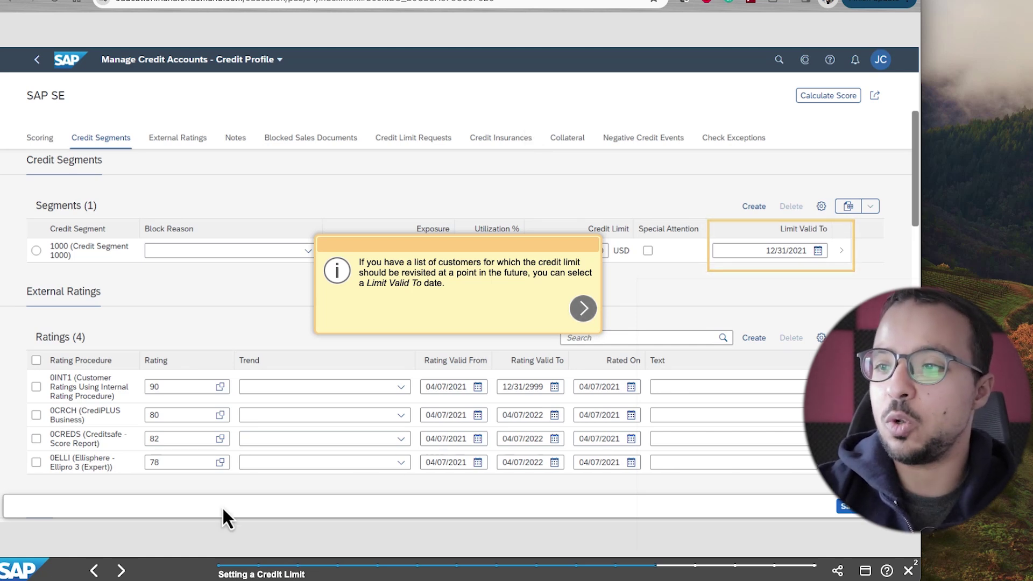
click(121, 570)
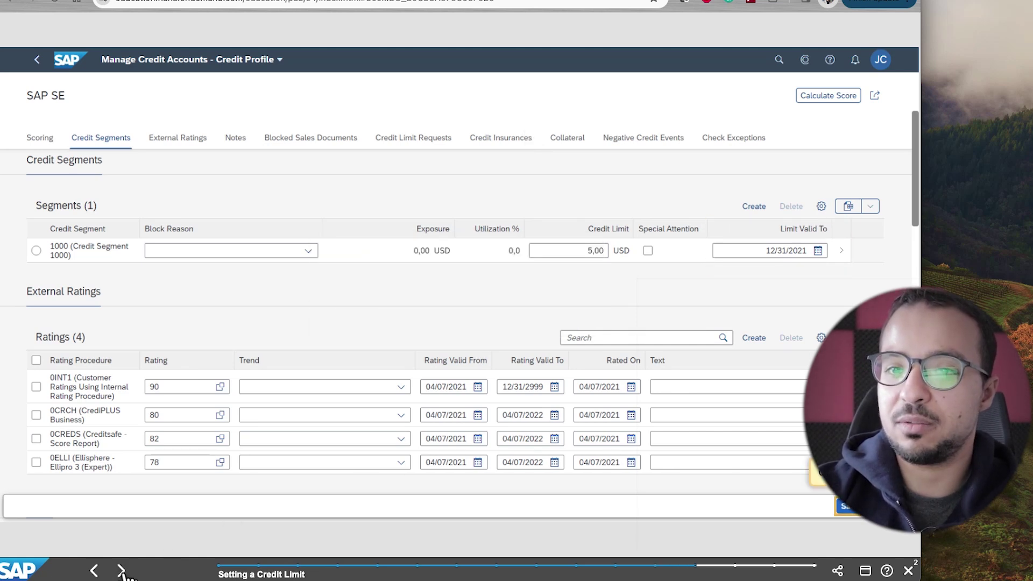
Step: Advance to the tutorial's final launchpad step and open the player's help page
click(121, 571)
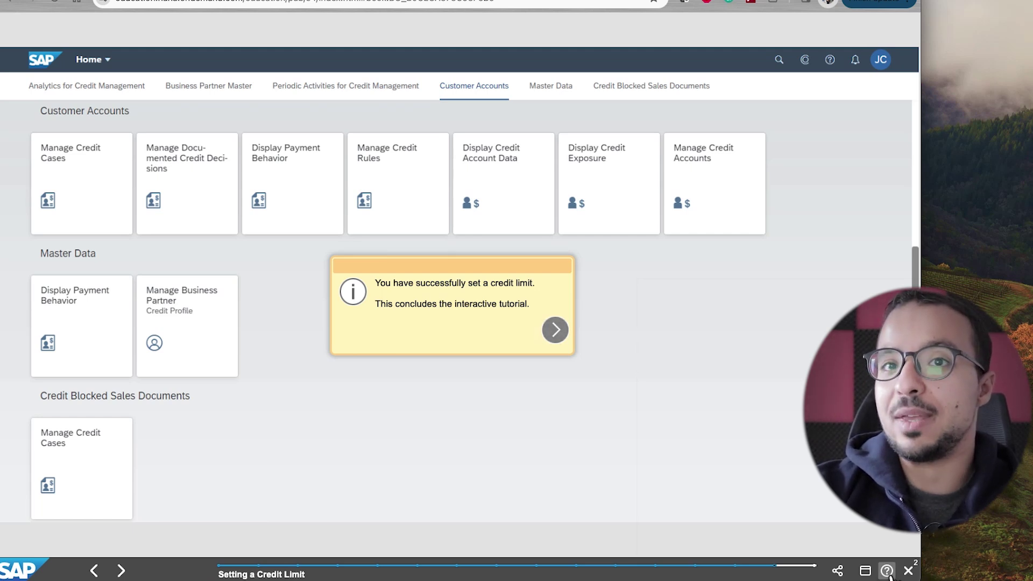
click(886, 572)
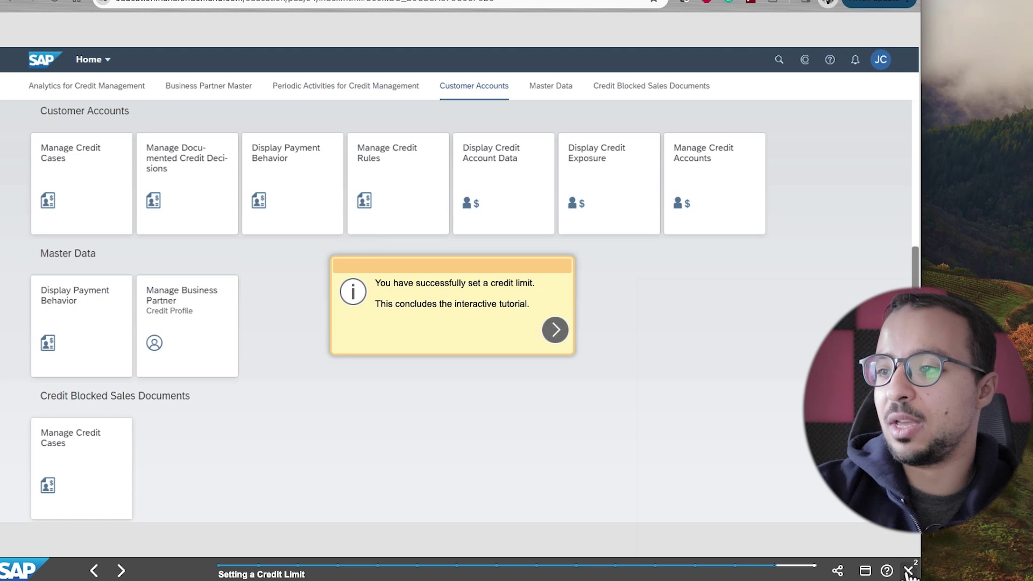
Step: Close the finished tutorial and scroll up the Credit Management (BD6) library tree
click(908, 570)
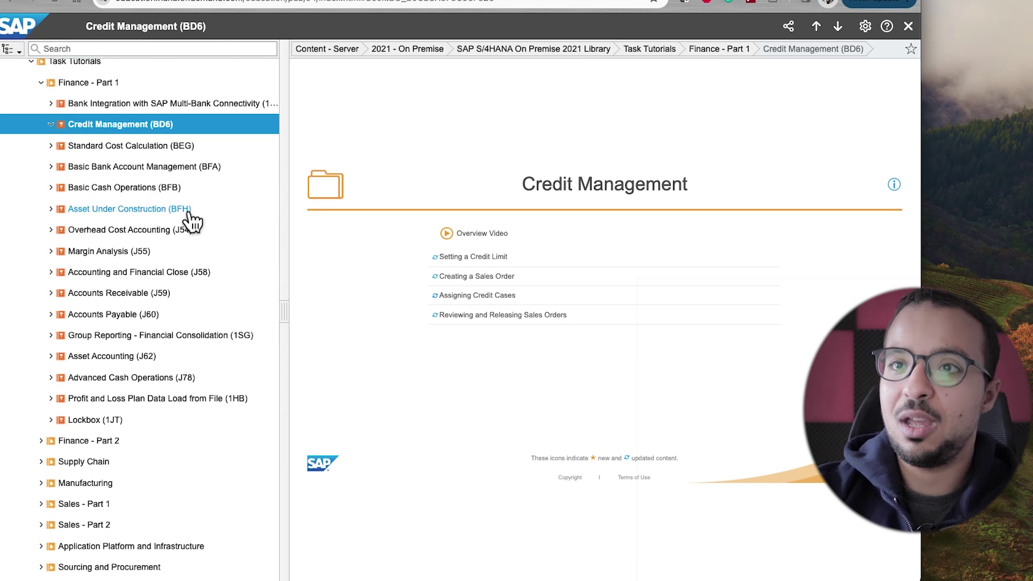
scroll(191, 221, up, 5)
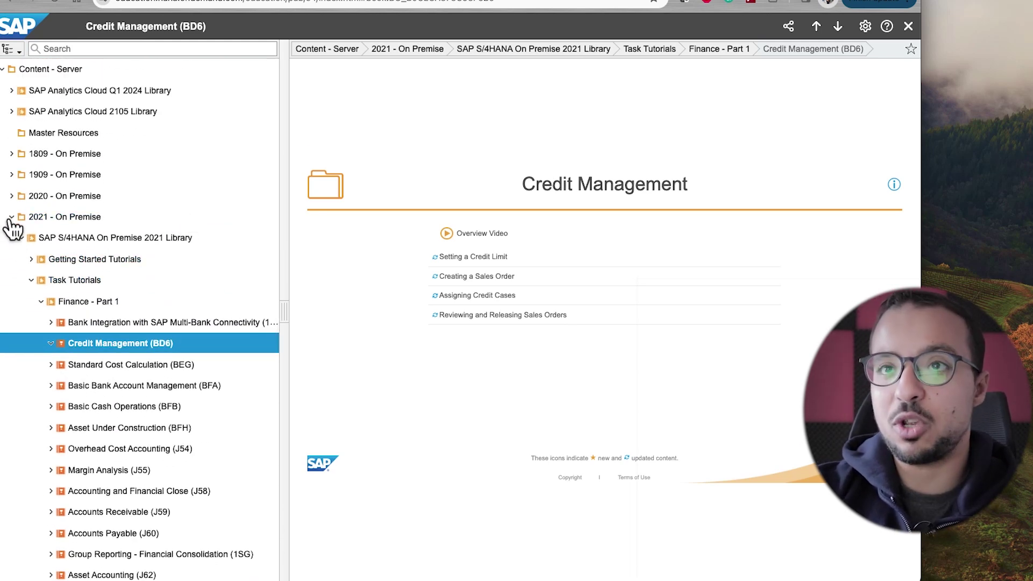
Step: Collapse 2021 - On Premise and select the Content - Server root in the tree
click(11, 216)
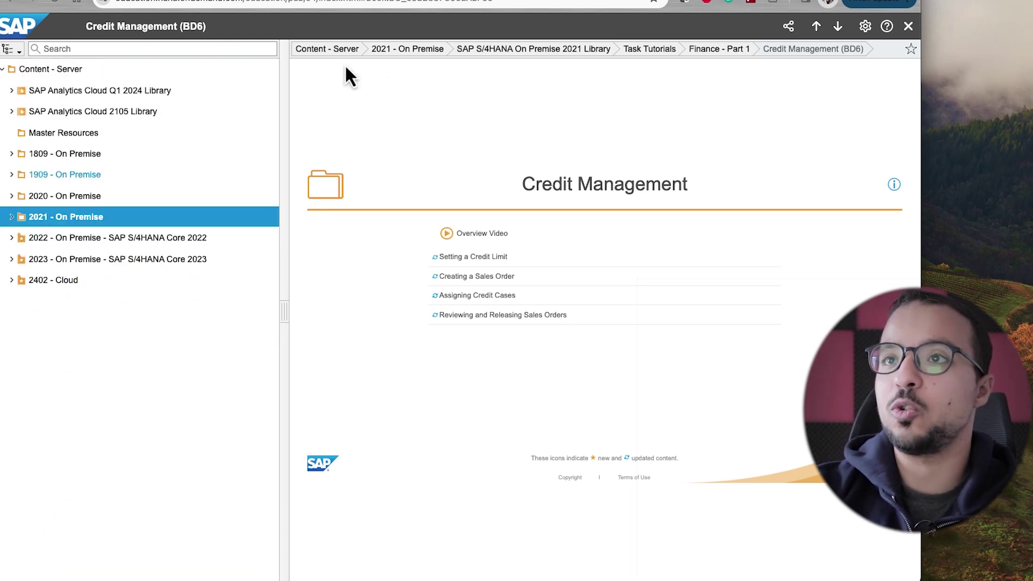
click(52, 74)
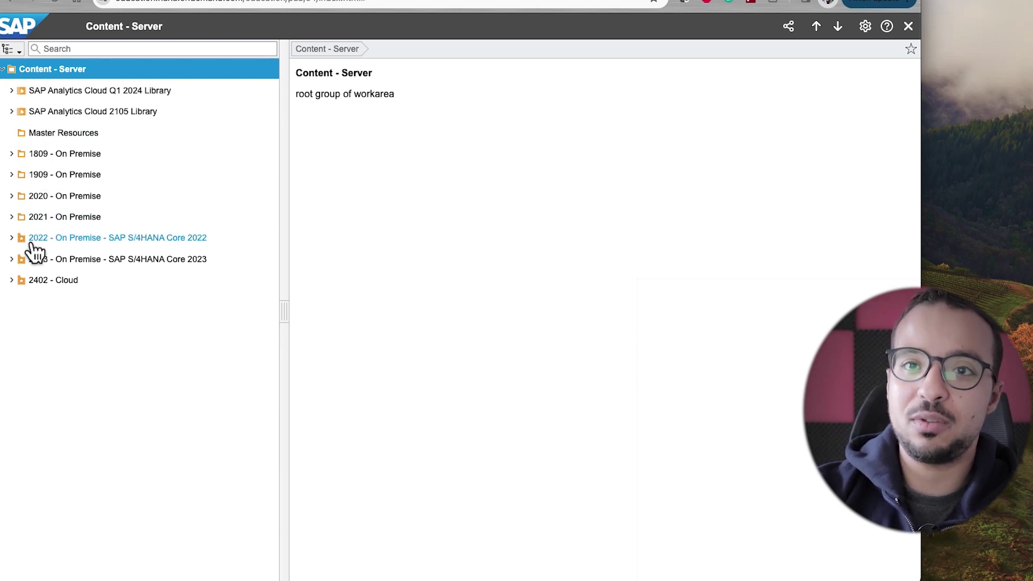
Step: Expand 2023 - On Premise, Core 2023 Library, Task Tutorials, Finance, Financial Operations; open Accounts Receivable (J59)
click(11, 218)
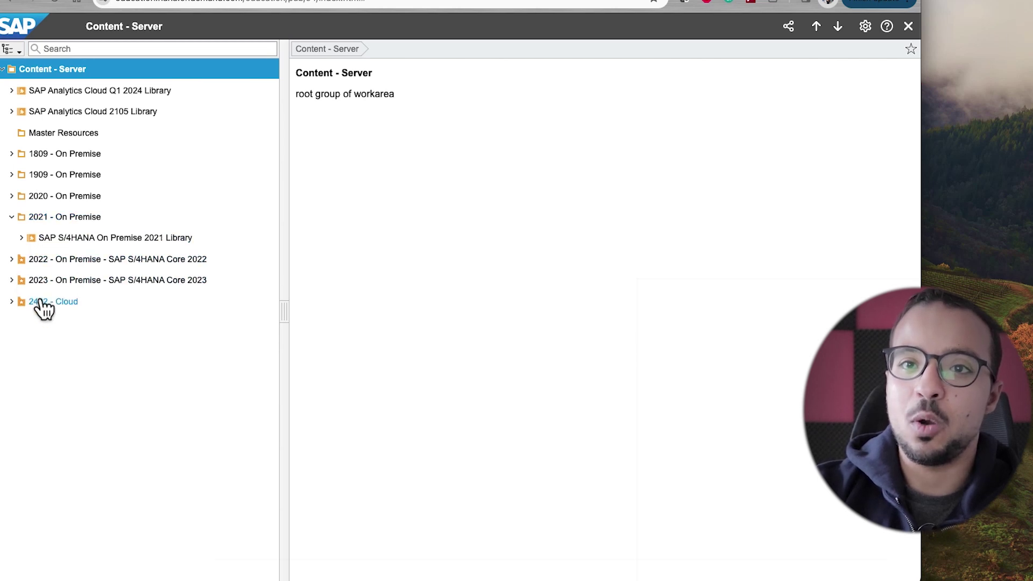
click(11, 280)
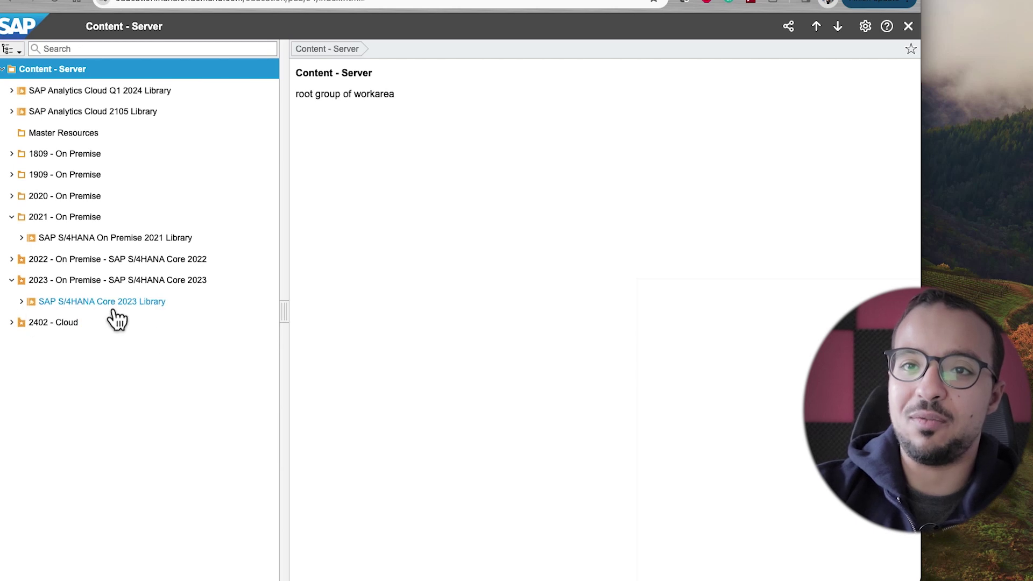
click(21, 302)
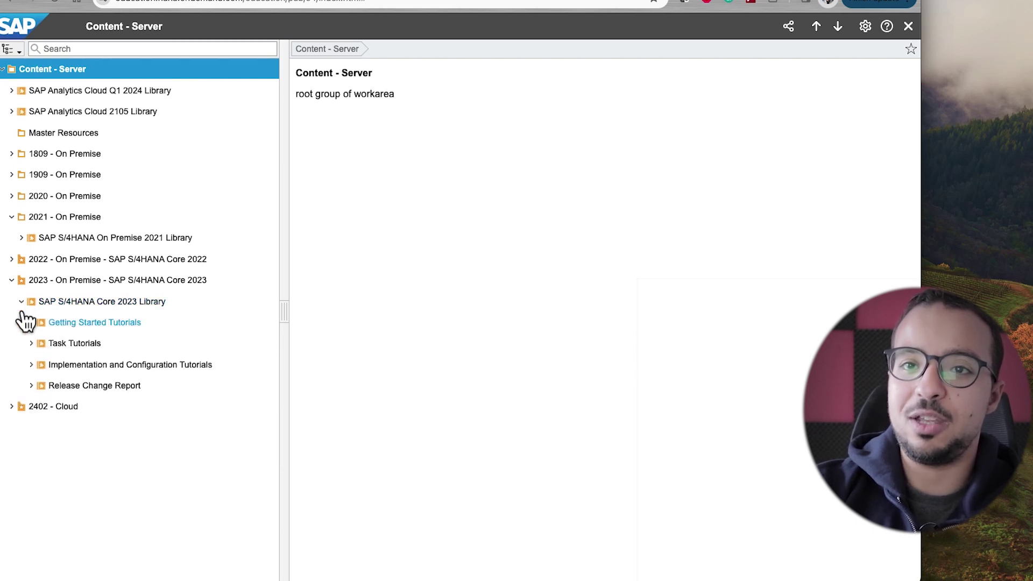
click(41, 347)
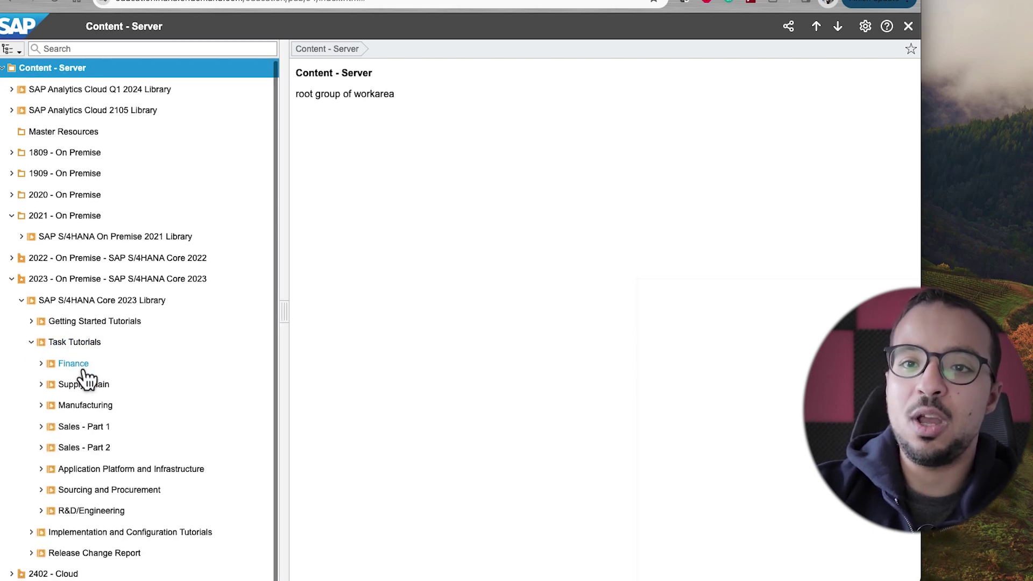
click(42, 364)
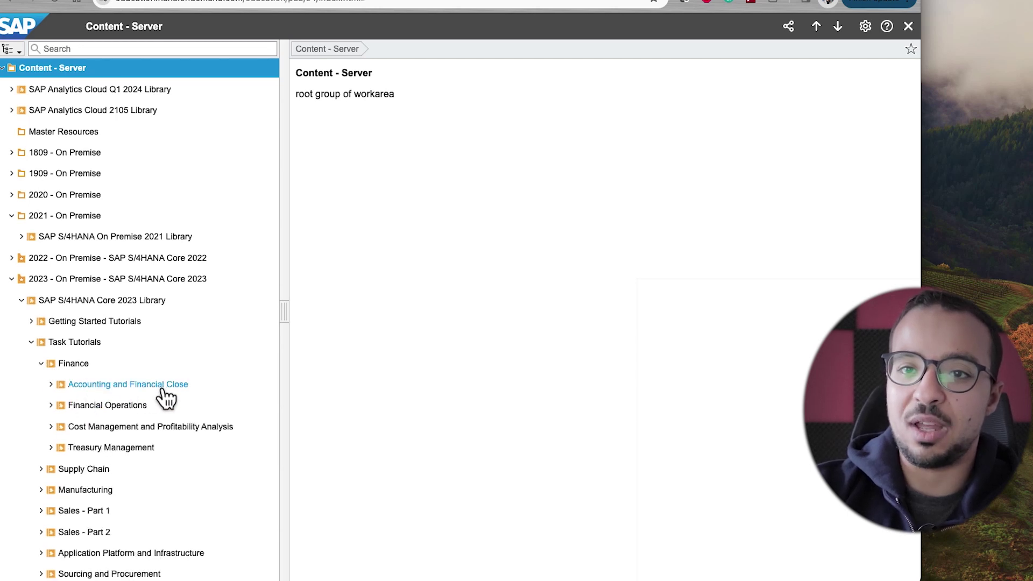
click(61, 412)
scroll(120, 463, down, 3)
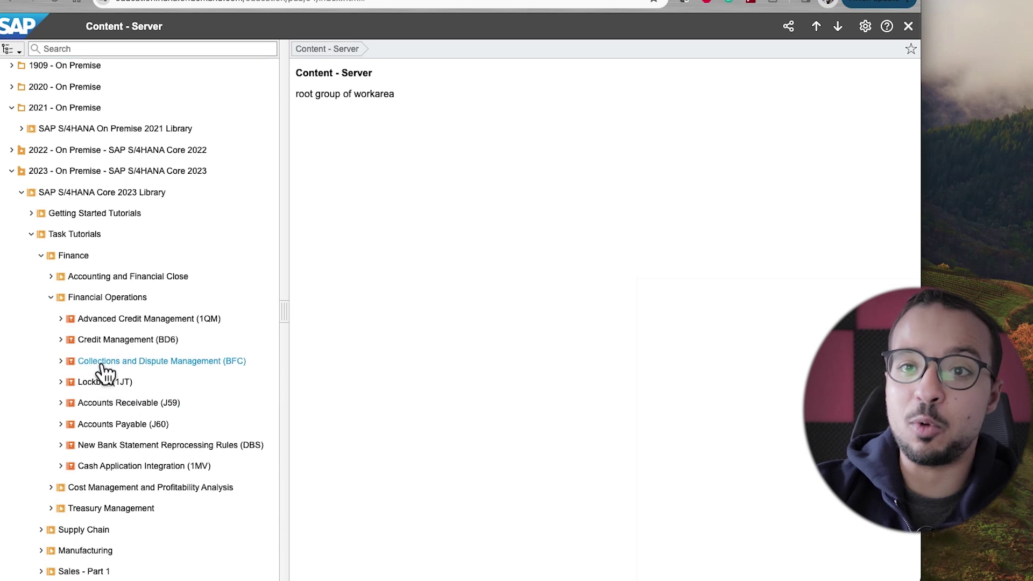
click(102, 404)
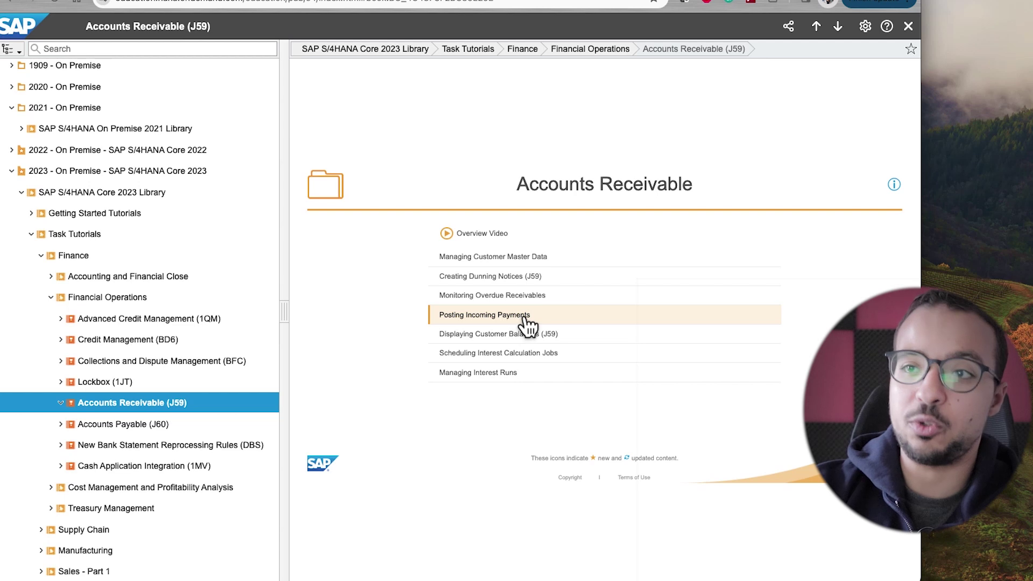
Step: Launch the Managing Customer Master Data tutorial and open its Manage Customer Master Data tile
click(487, 259)
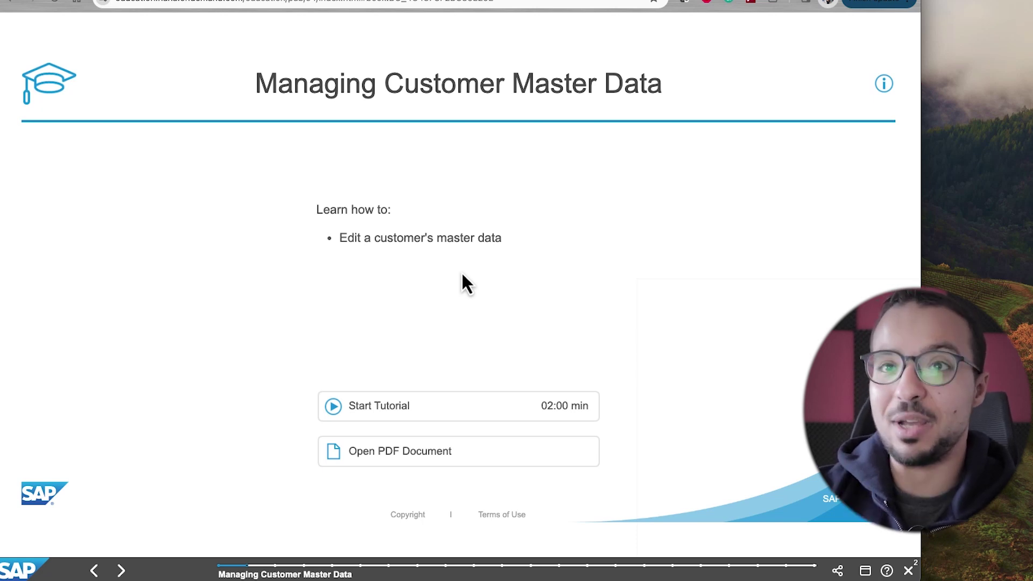
click(370, 410)
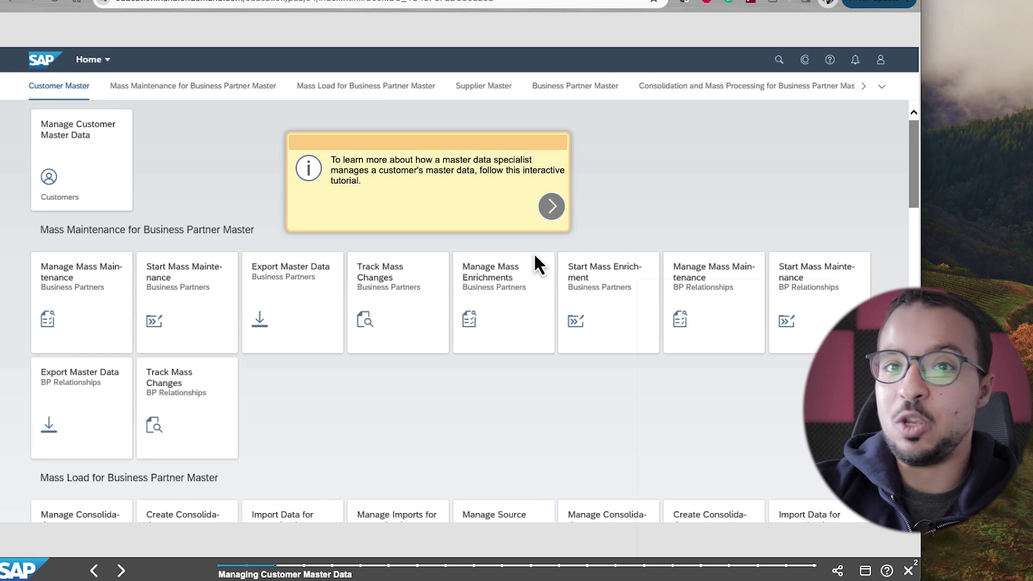
click(554, 209)
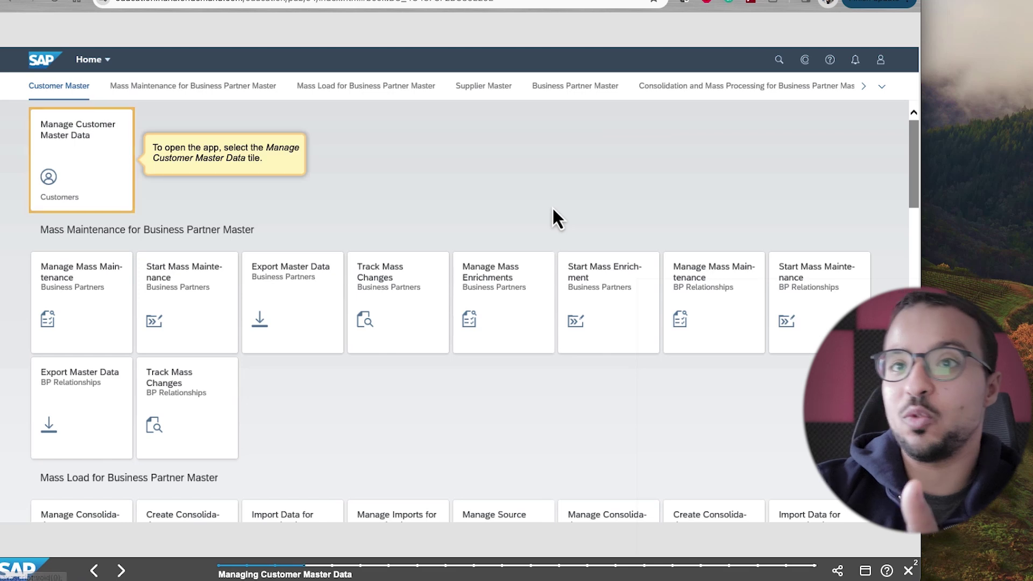
click(70, 189)
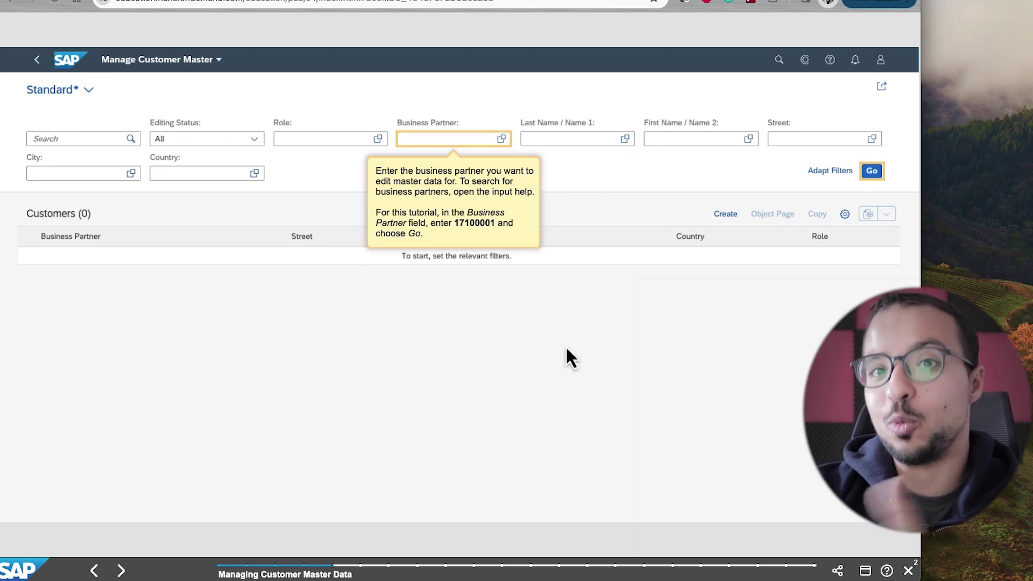
Step: Close the tutorial player, collapse the Finance folder and show the SAP S/4HANA Core 2023 Library overview
click(908, 570)
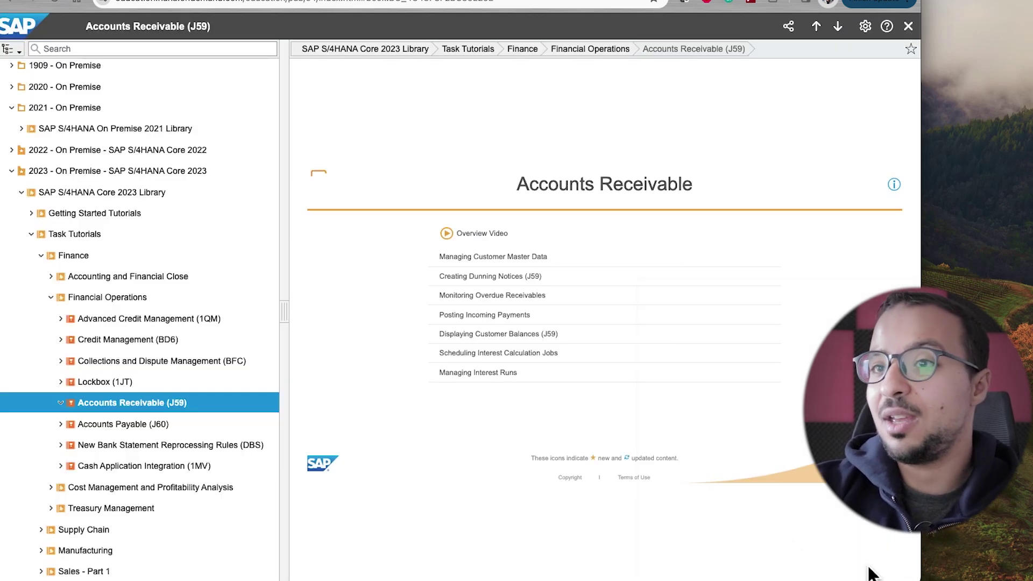
click(41, 256)
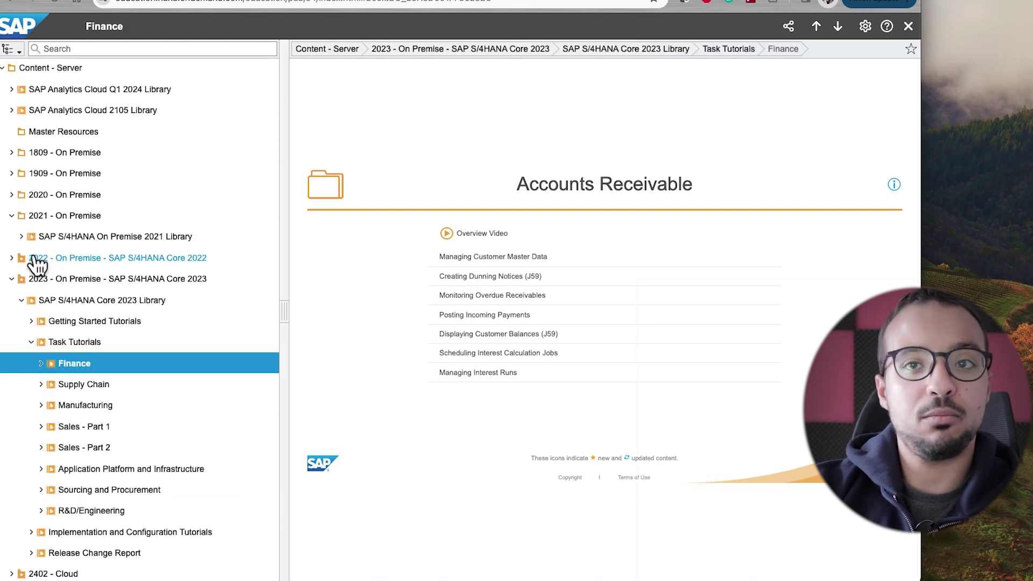
click(22, 302)
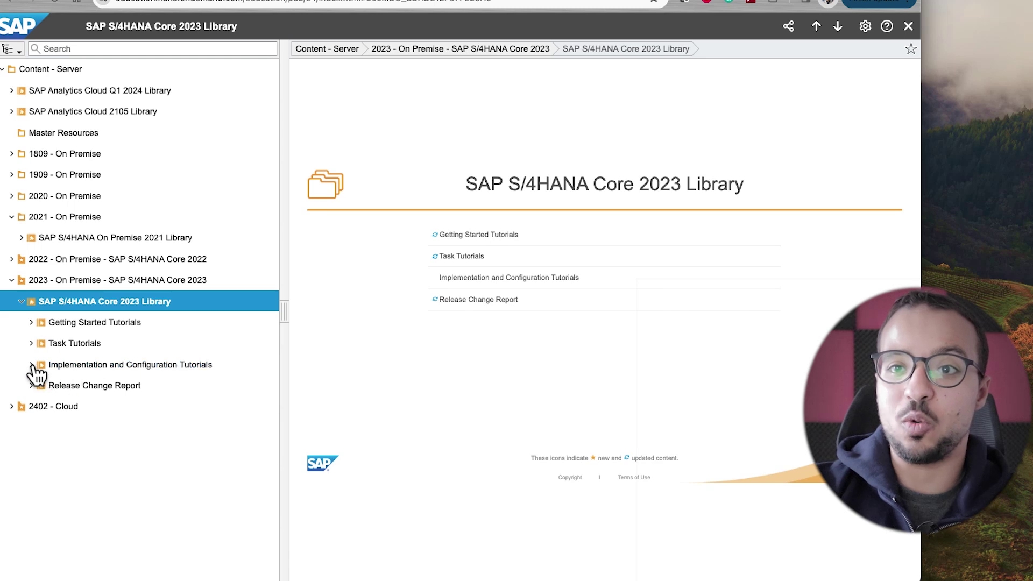
Step: Expand Implementation and Configuration Tutorials and open the SAP S/4HANA Data Migration (S4G12e) page
click(31, 365)
click(31, 365)
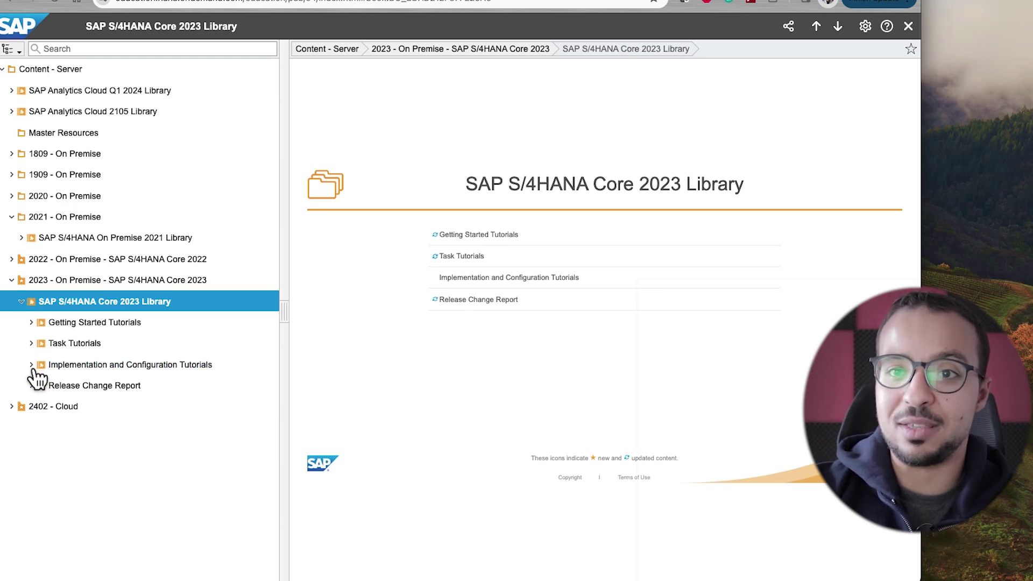
click(31, 365)
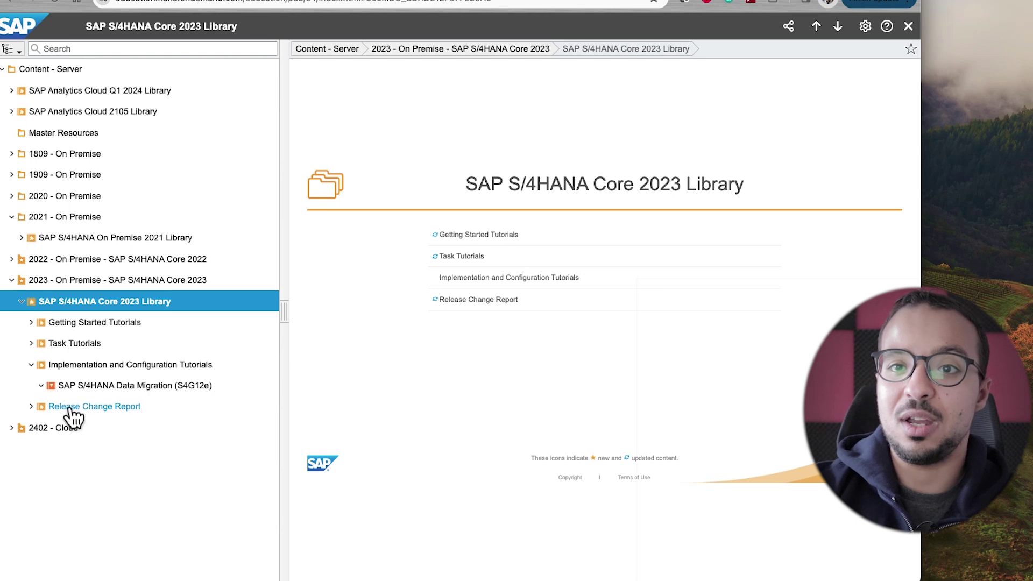
click(41, 386)
click(69, 389)
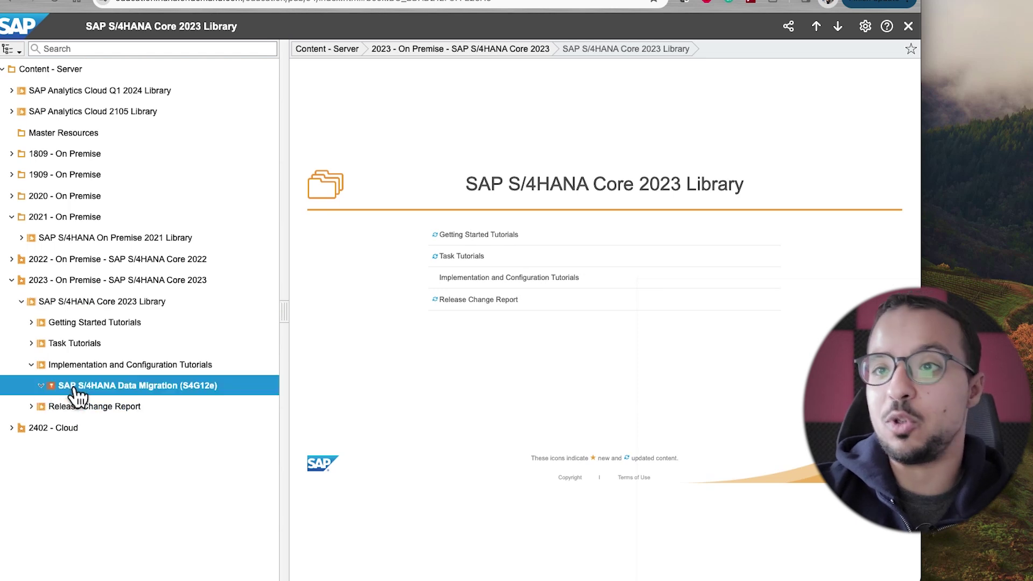